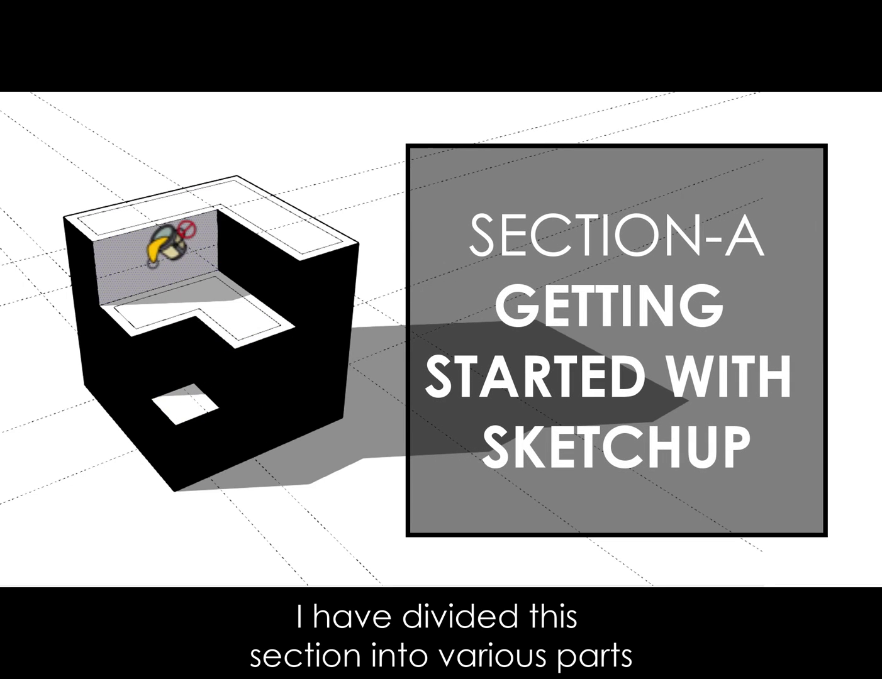
Launch SketchUp to the Welcome dialog's Files page with templates and recent files INTRO and 3D-Map.
click(114, 238)
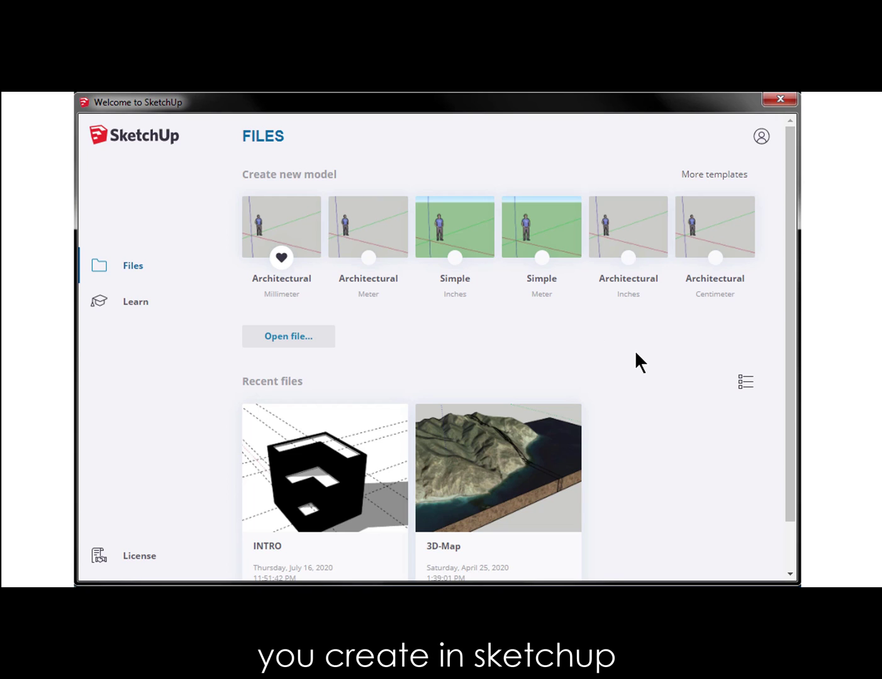
click(743, 393)
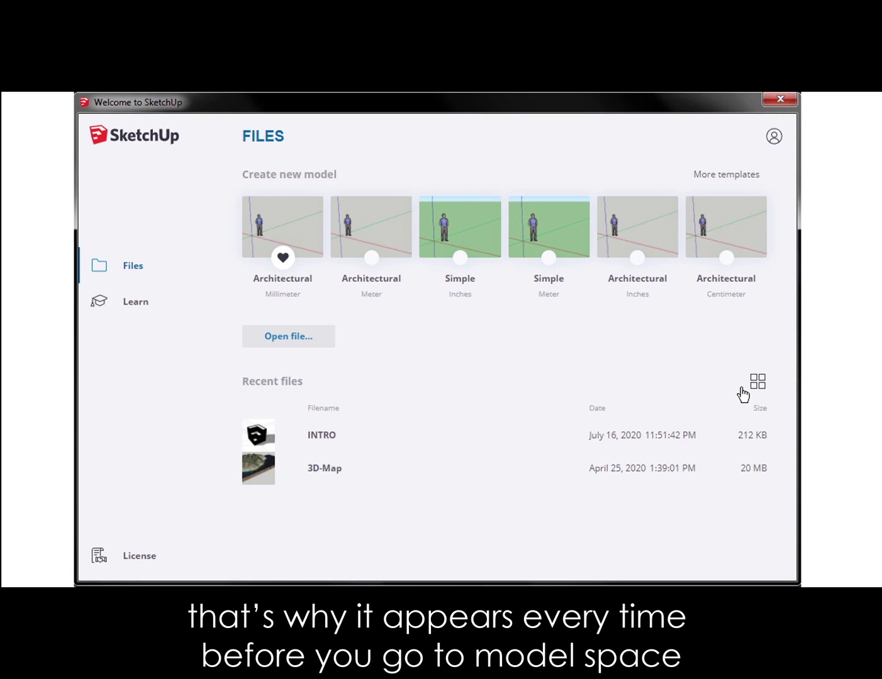
click(757, 387)
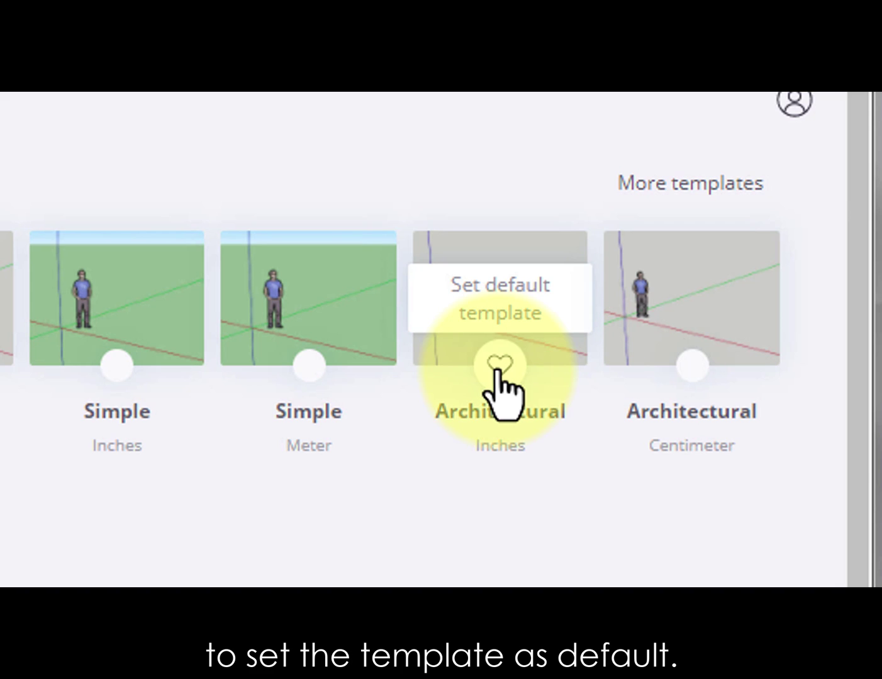
Mark Architectural Inches as the default template with its heart icon.
click(499, 367)
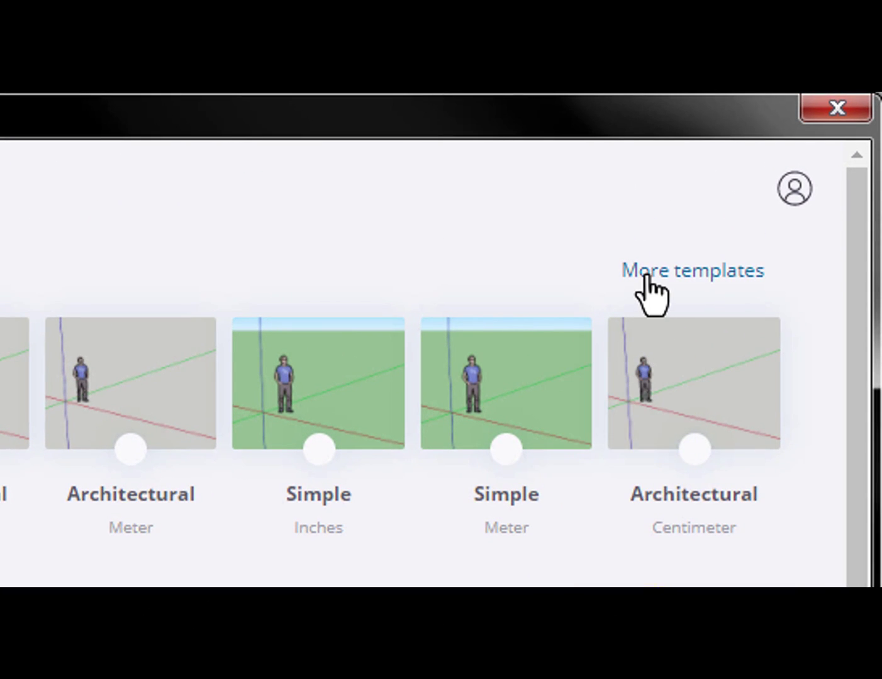
Browse the More templates page, from Simple through 3D Printing.
click(646, 277)
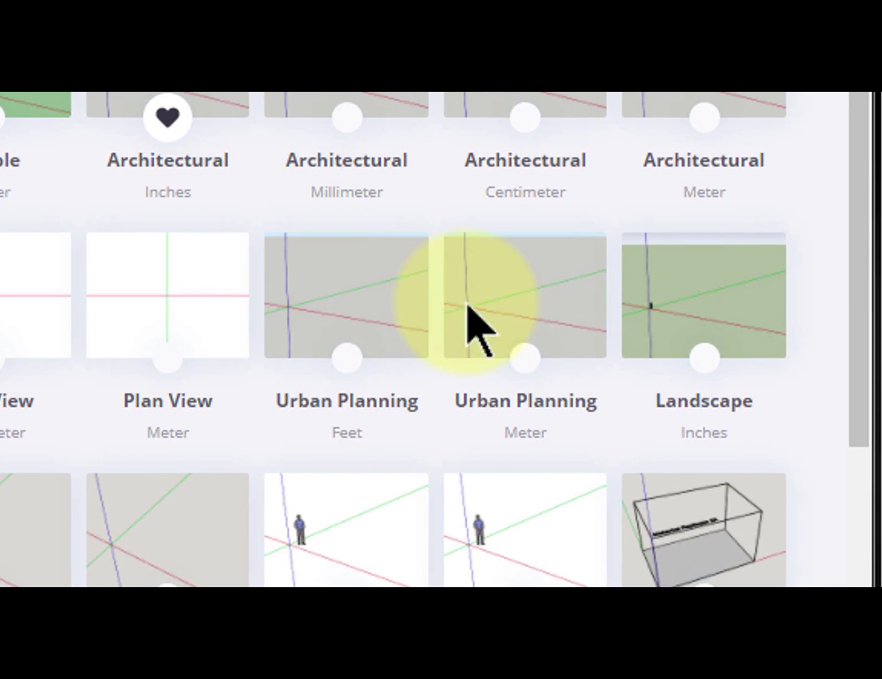
mouse_move(857, 285)
mouse_down()
mouse_move(864, 323)
mouse_move(851, 461)
mouse_up()
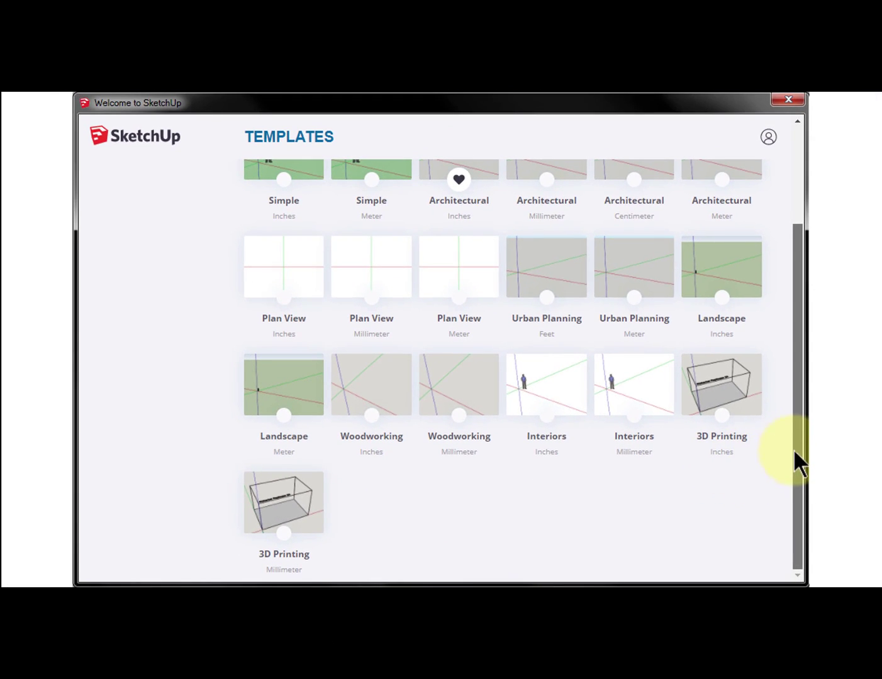
drag(794, 451, 782, 340)
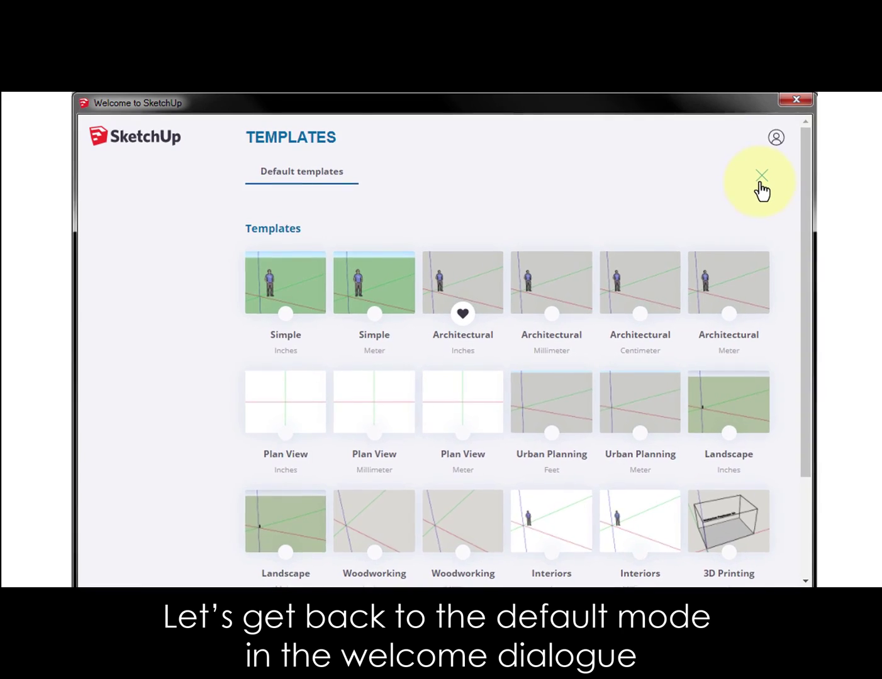
Close the Templates page and start an untitled model from Architectural Inches.
click(753, 180)
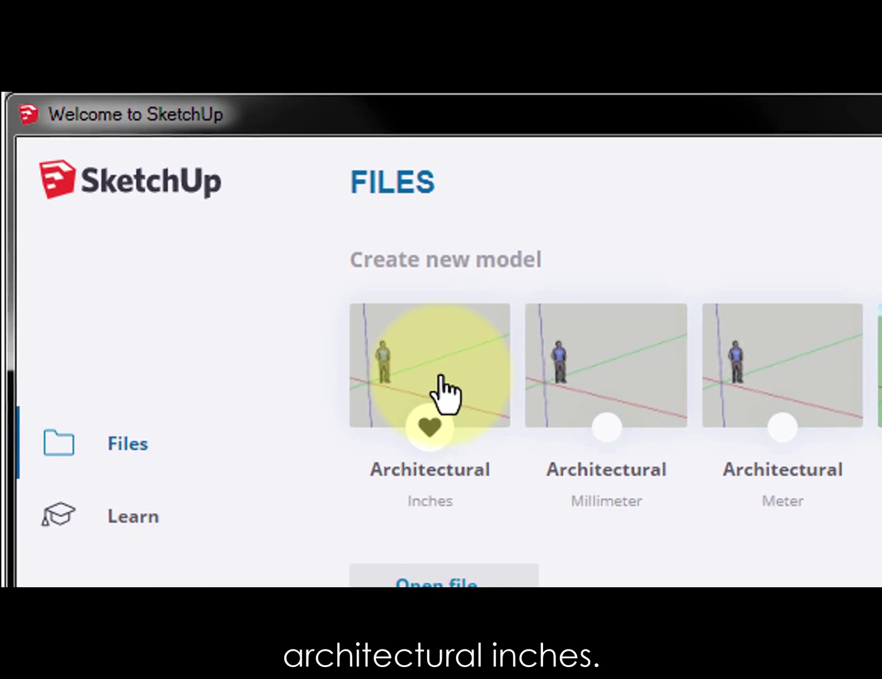
click(451, 387)
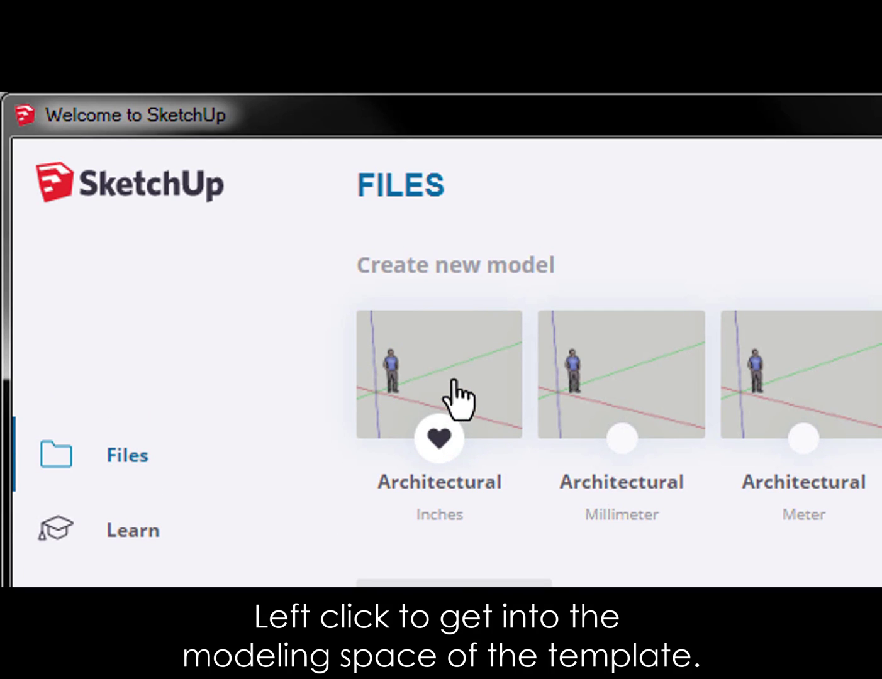
click(450, 378)
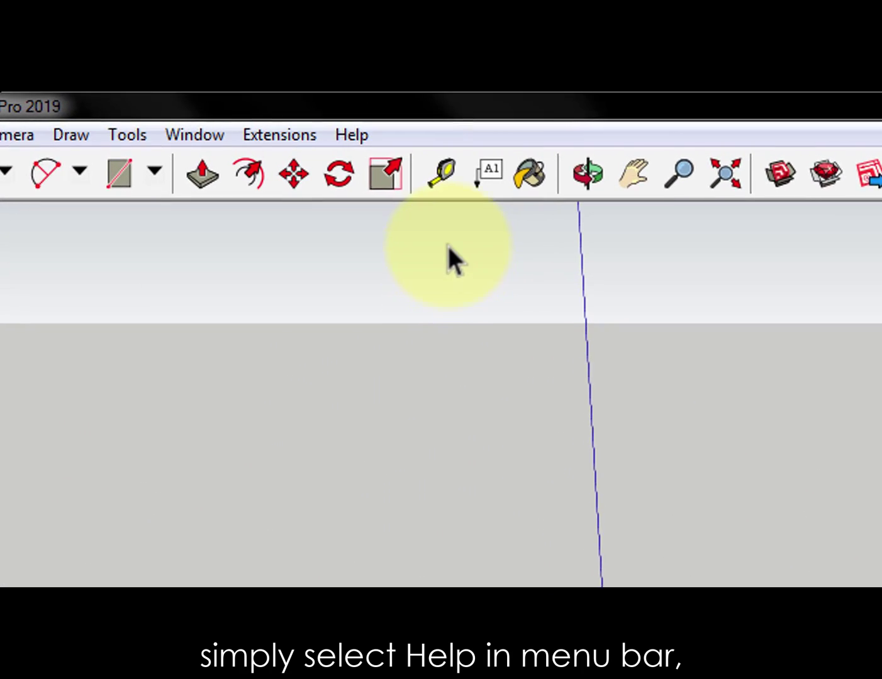
click(360, 136)
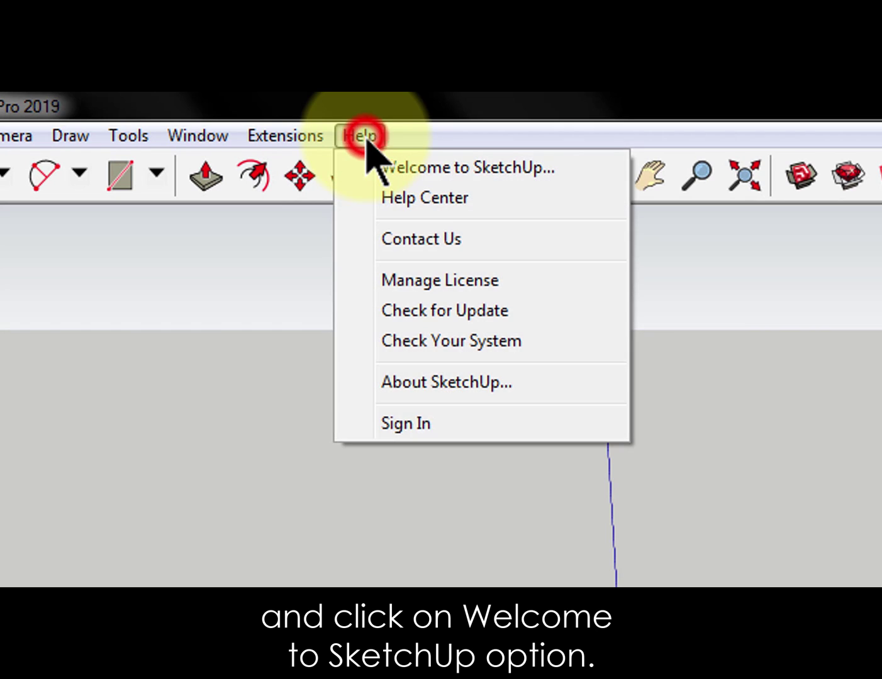
click(454, 168)
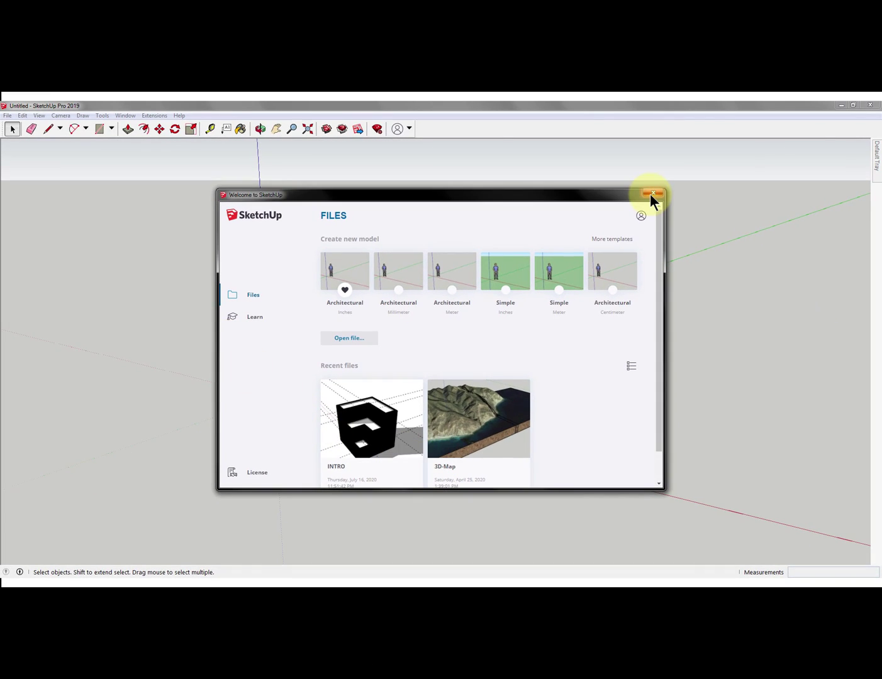
click(650, 193)
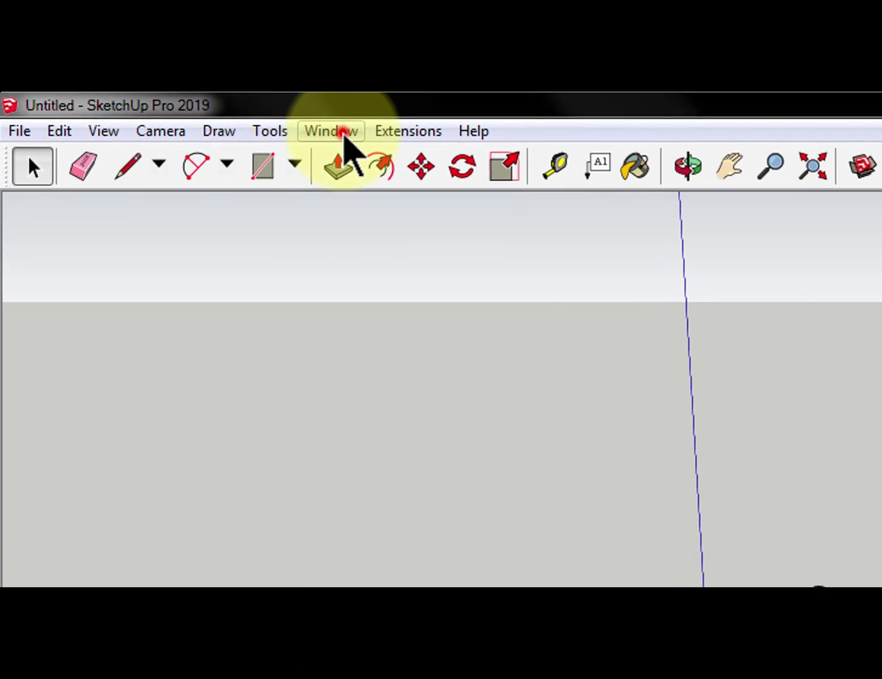
click(342, 134)
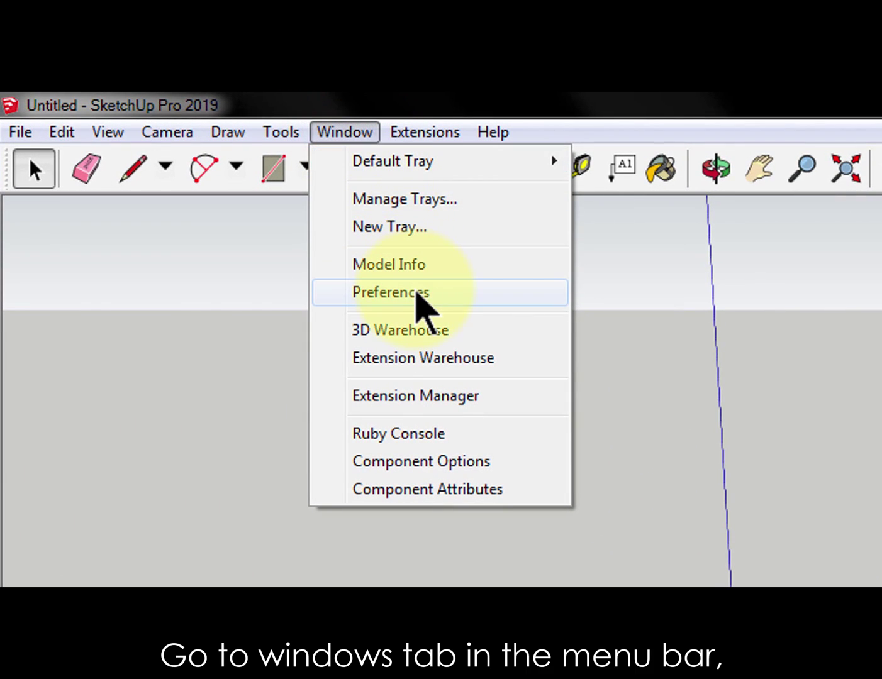
click(417, 295)
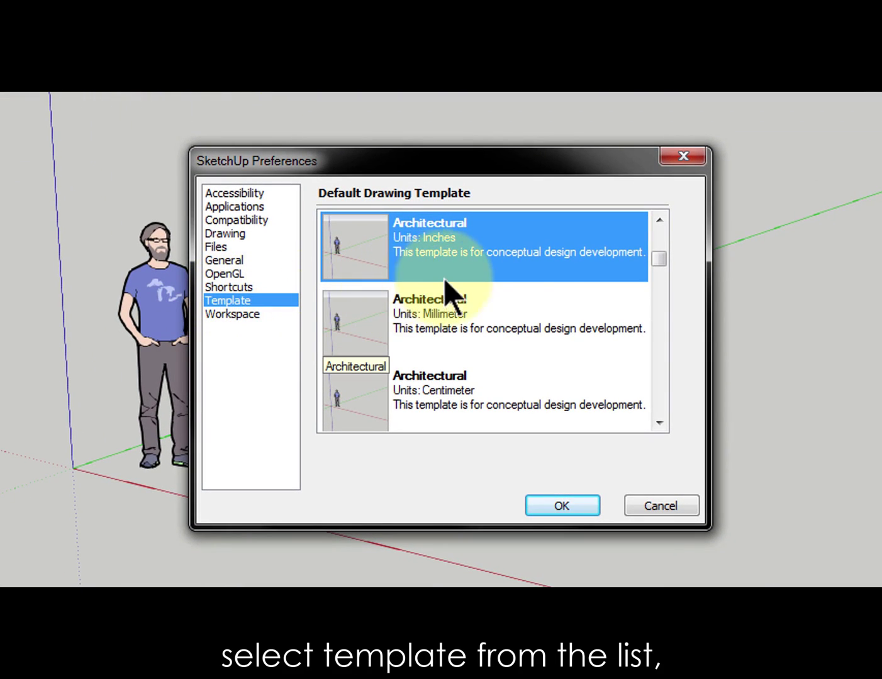
click(660, 256)
drag(660, 260, 666, 303)
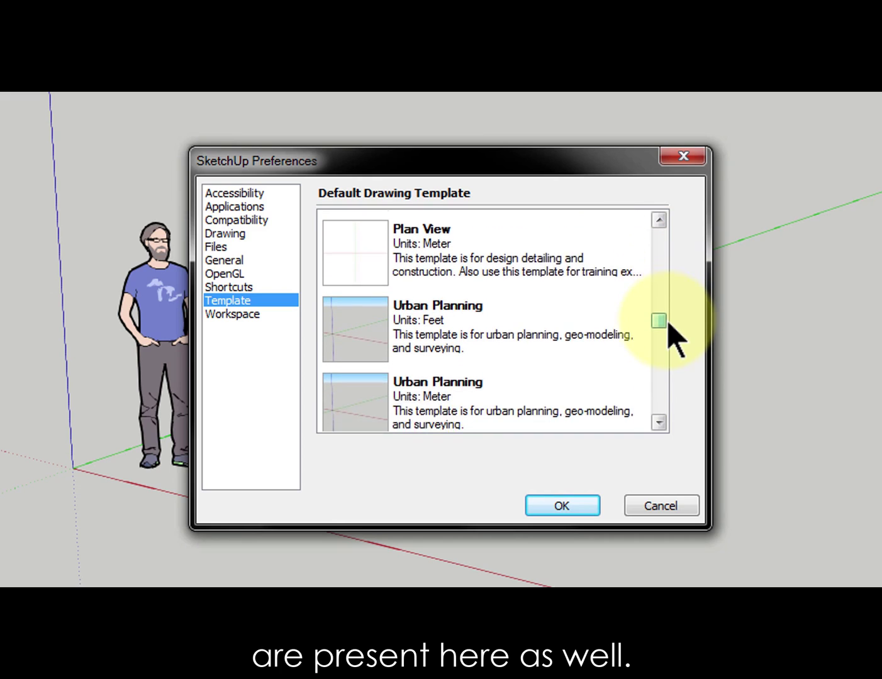
mouse_move(666, 306)
mouse_down()
mouse_move(673, 342)
mouse_move(650, 400)
mouse_up()
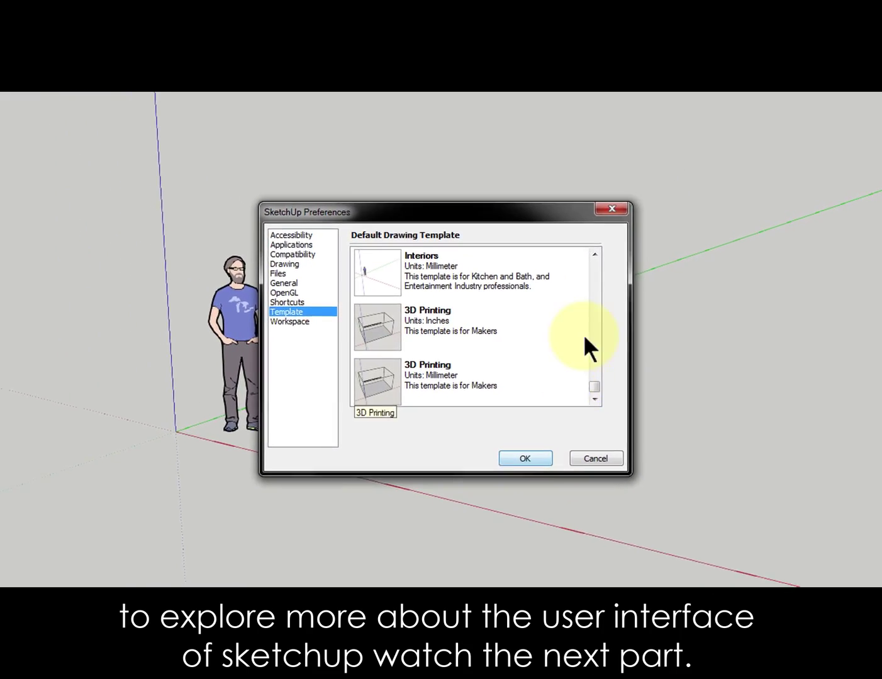
click(580, 231)
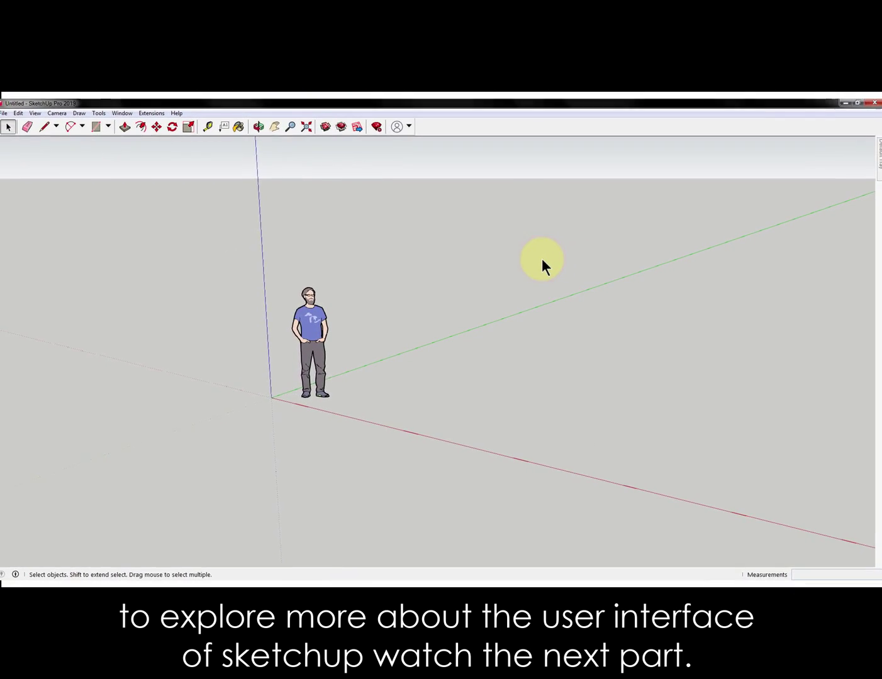